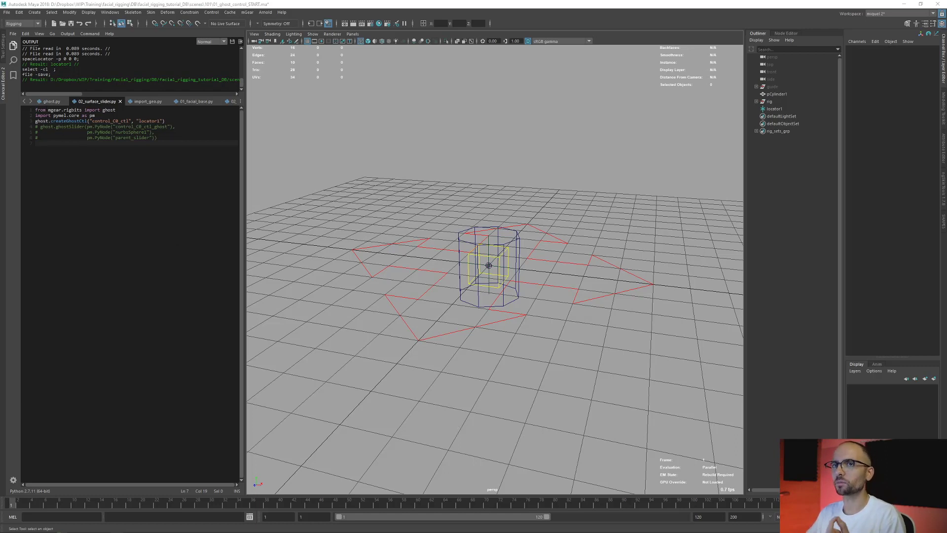
# Step: Open the ghost.py module and review its createGhostCtl function, including its arguments and body
pyautogui.click(51, 101)
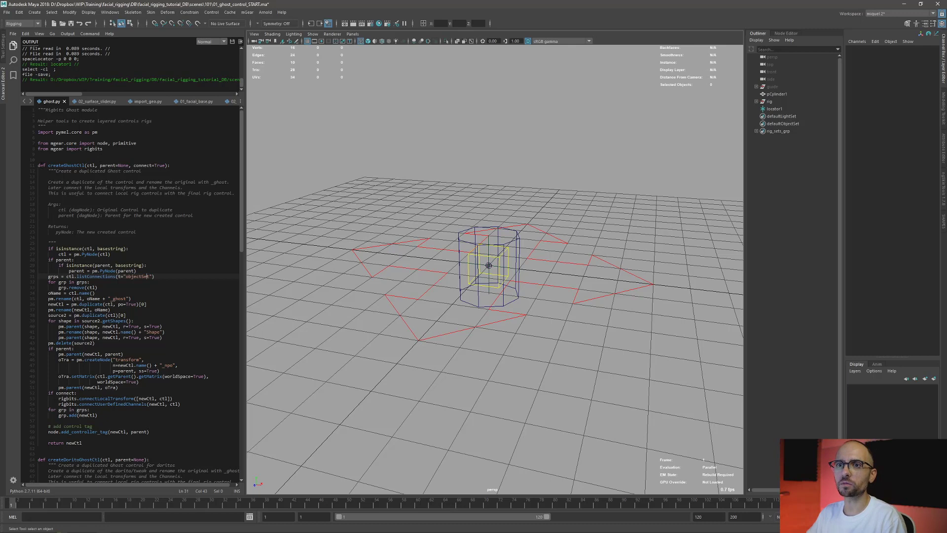
pyautogui.doubleClick(66, 166)
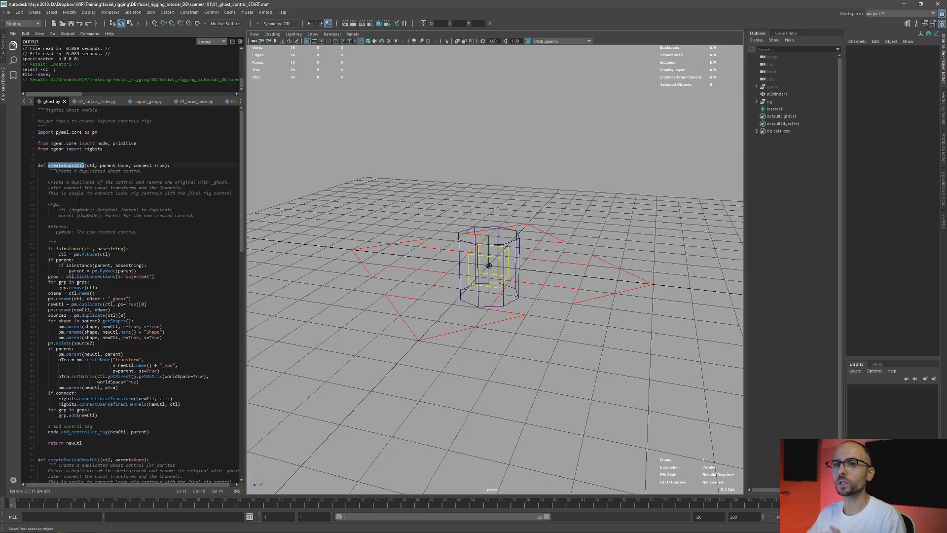
pyautogui.click(91, 165)
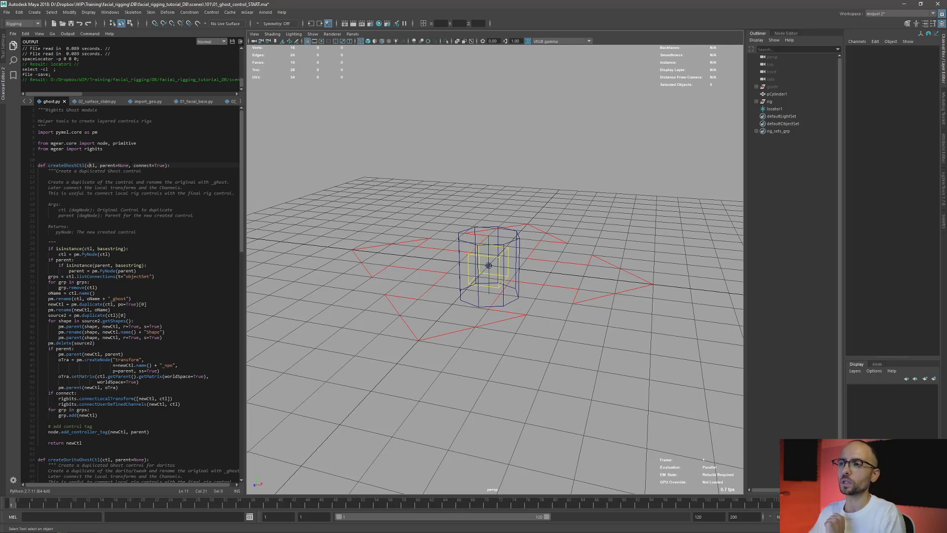
pyautogui.scroll(-8, 131, 296)
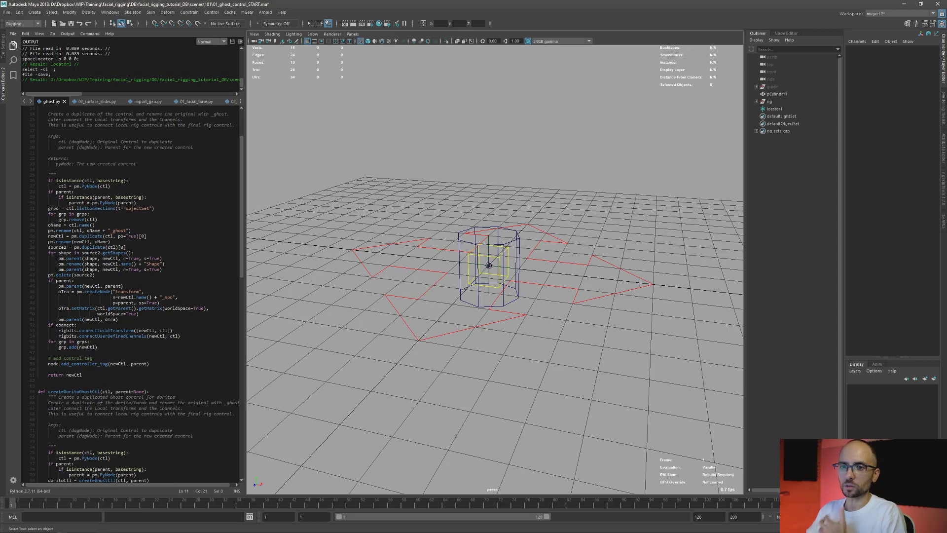
pyautogui.scroll(-8, 131, 277)
pyautogui.scroll(12, 132, 277)
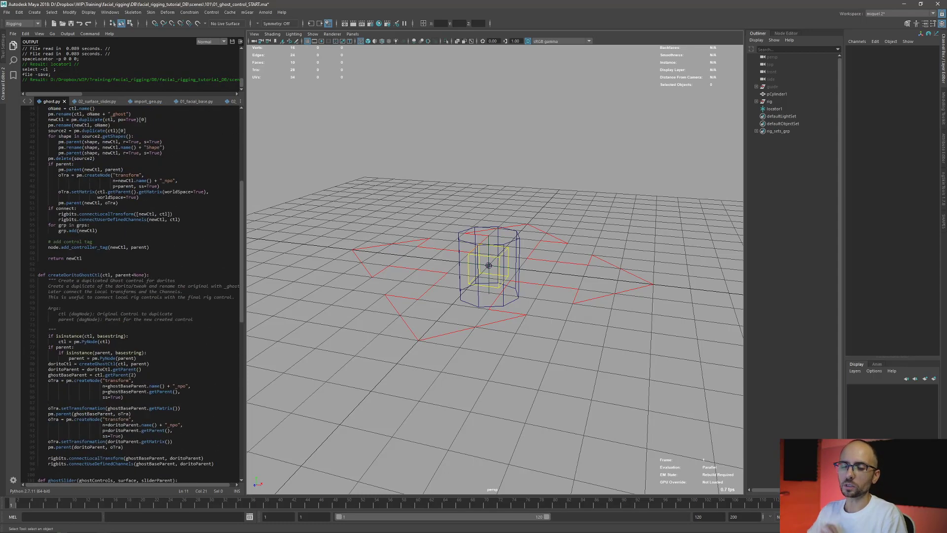
pyautogui.scroll(4, 132, 277)
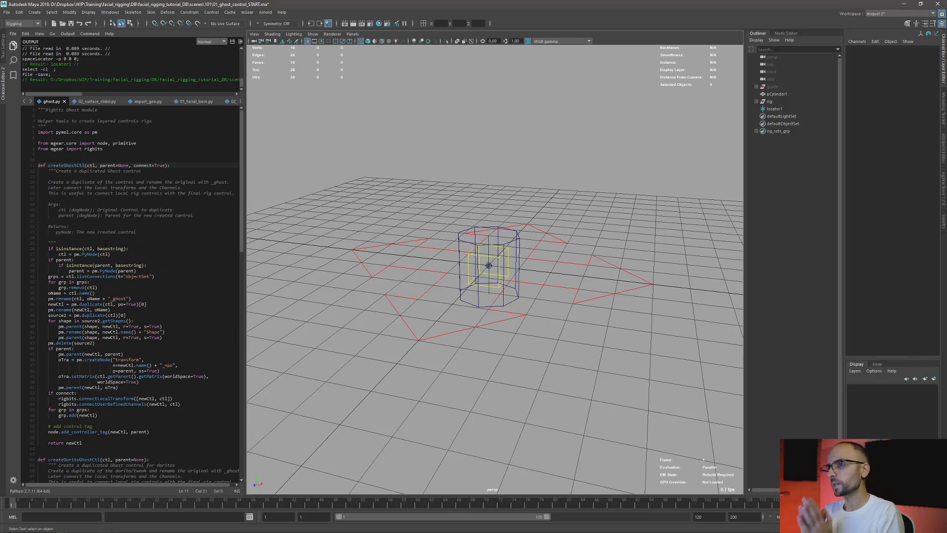
# Step: Try moving locator1 freely in the viewport, and undo the move
pyautogui.moveTo(506, 274)
pyautogui.keyDown('alt'); pyautogui.mouseDown()
pyautogui.moveTo(523, 277)
pyautogui.moveTo(507, 285)
pyautogui.mouseUp(); pyautogui.keyUp('alt')
pyautogui.click(779, 109)
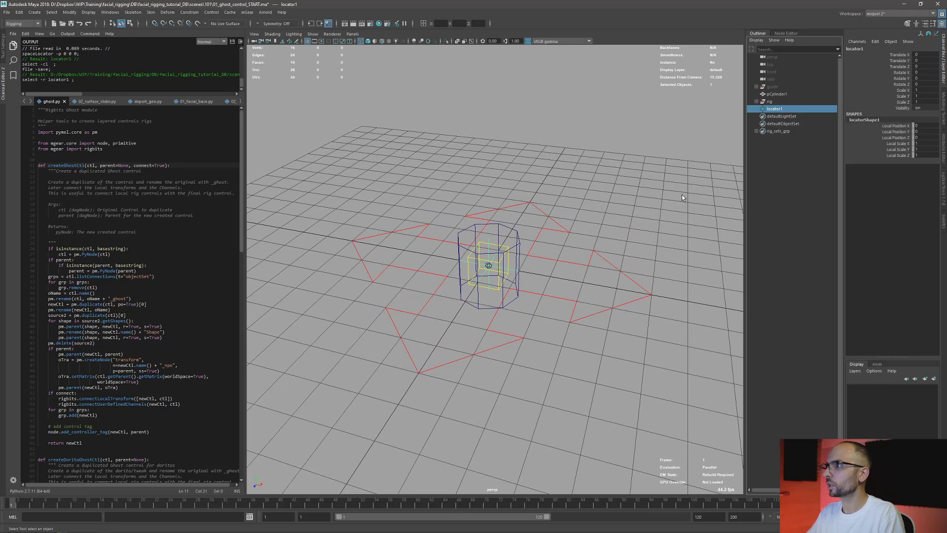
pyautogui.press('w')
pyautogui.moveTo(488, 265); pyautogui.dragTo(503, 275, button='middle')
pyautogui.hotkey('ctrl', 'z')
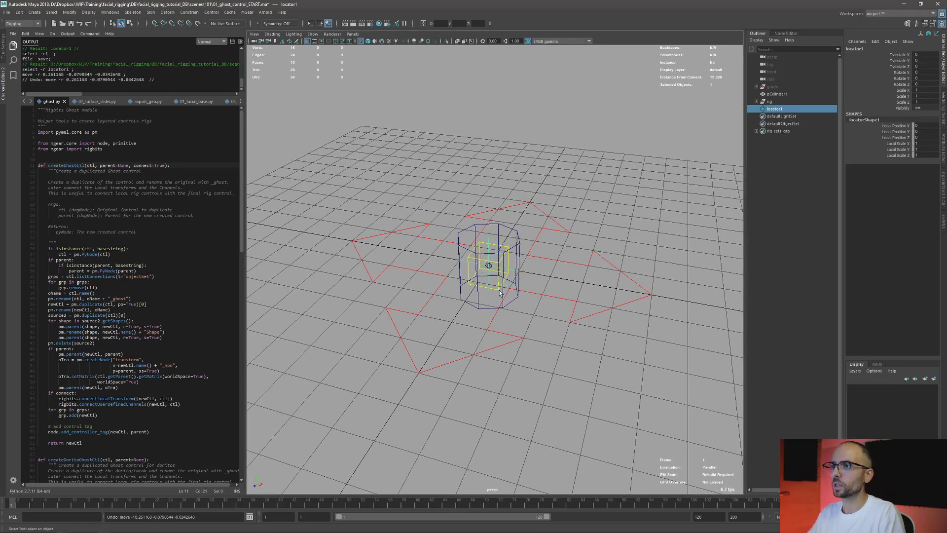
# Step: Try moving the cube control control_C0_ctl to test how it drives the cylinder, and undo the move
pyautogui.click(499, 293)
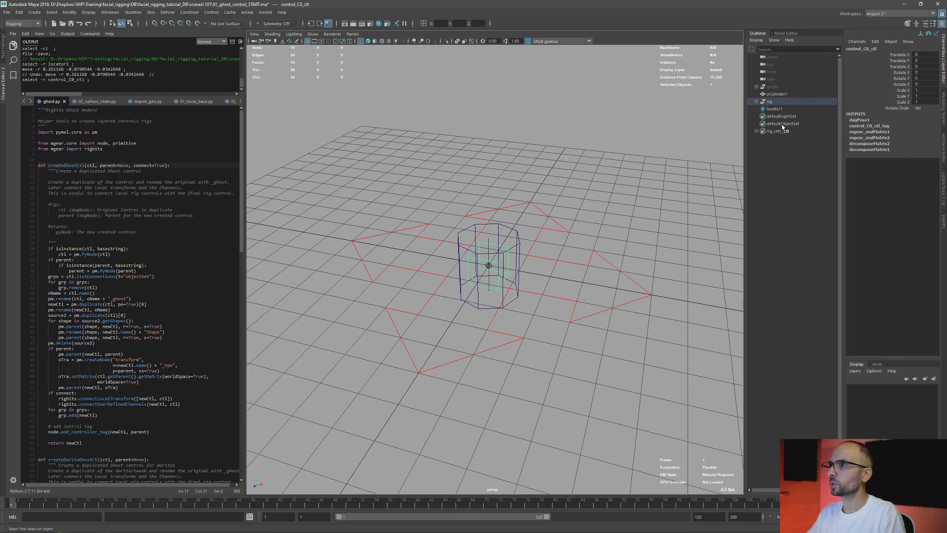
pyautogui.press('f')
pyautogui.press('w')
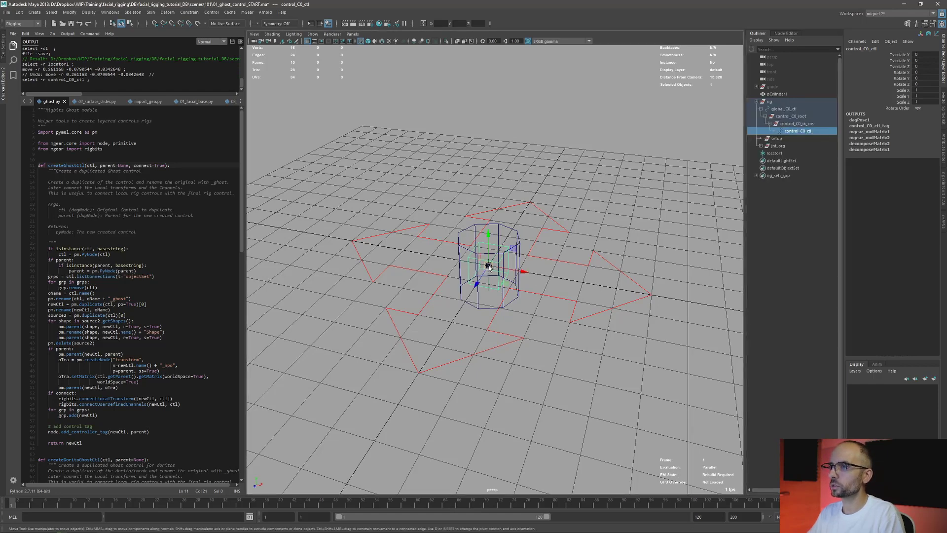
pyautogui.moveTo(488, 266); pyautogui.dragTo(468, 231)
pyautogui.moveTo(509, 294)
pyautogui.keyDown('alt'); pyautogui.mouseDown()
pyautogui.moveTo(505, 312)
pyautogui.moveTo(509, 294)
pyautogui.mouseUp(); pyautogui.keyUp('alt')
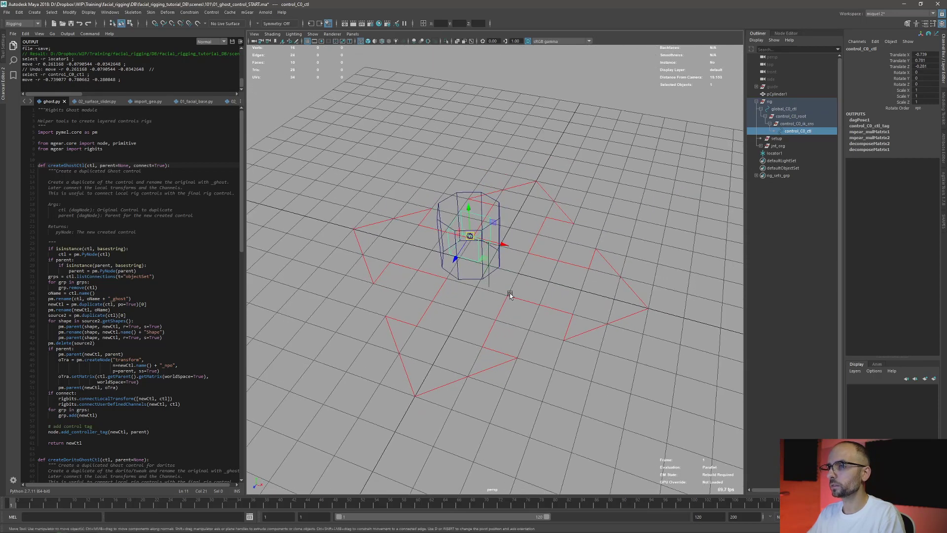
pyautogui.hotkey('ctrl', 'z')
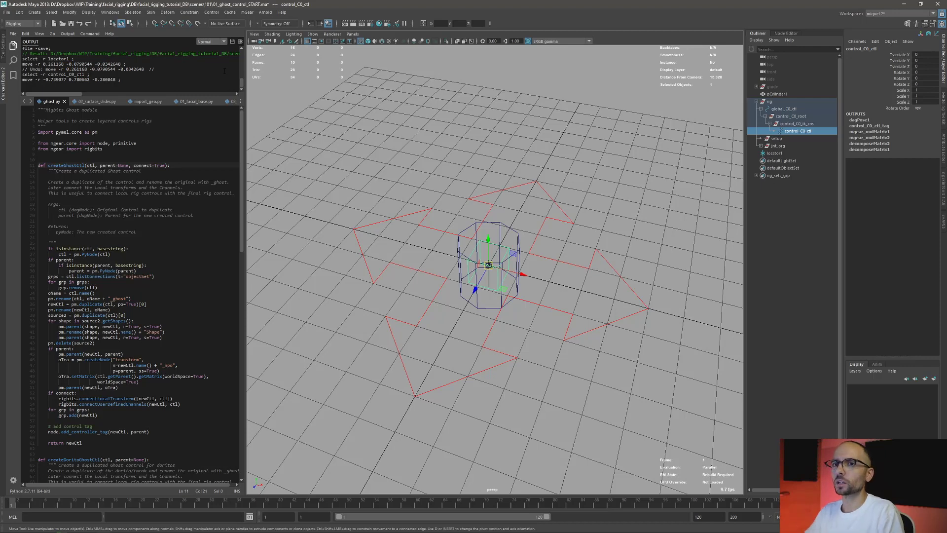
# Step: Open the 02_surface_slider.py script and review its mGear ghost and pymel import lines
pyautogui.click(94, 101)
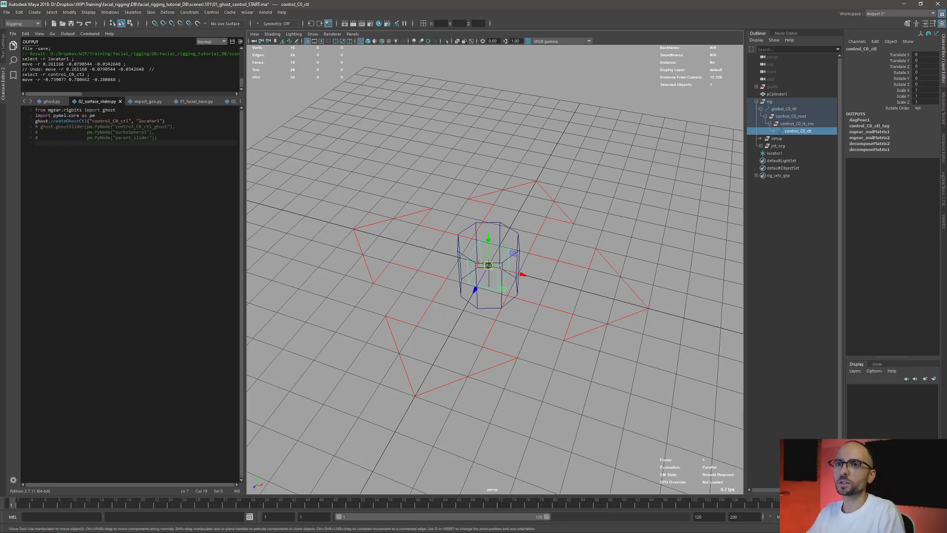
pyautogui.moveTo(115, 110); pyautogui.dragTo(35, 109)
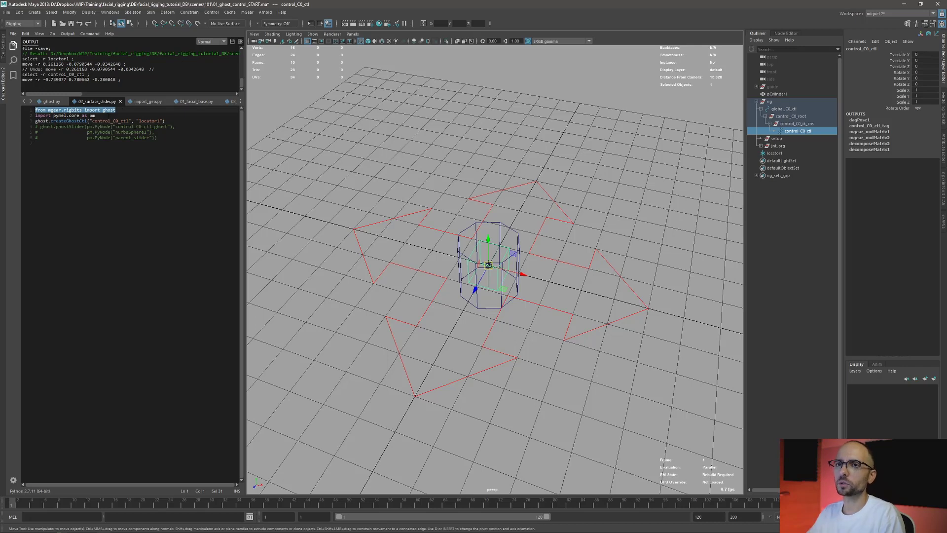
pyautogui.moveTo(96, 115); pyautogui.dragTo(16, 116)
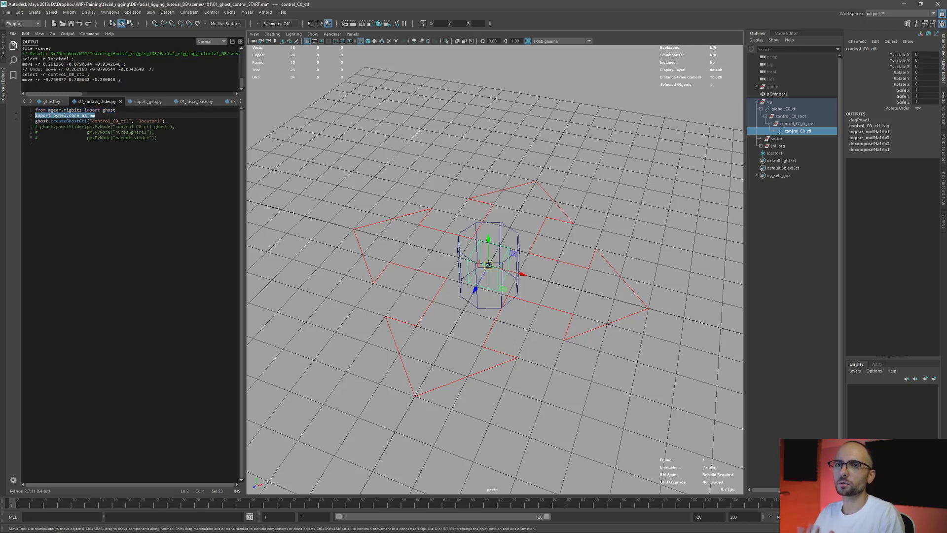
pyautogui.doubleClick(92, 115)
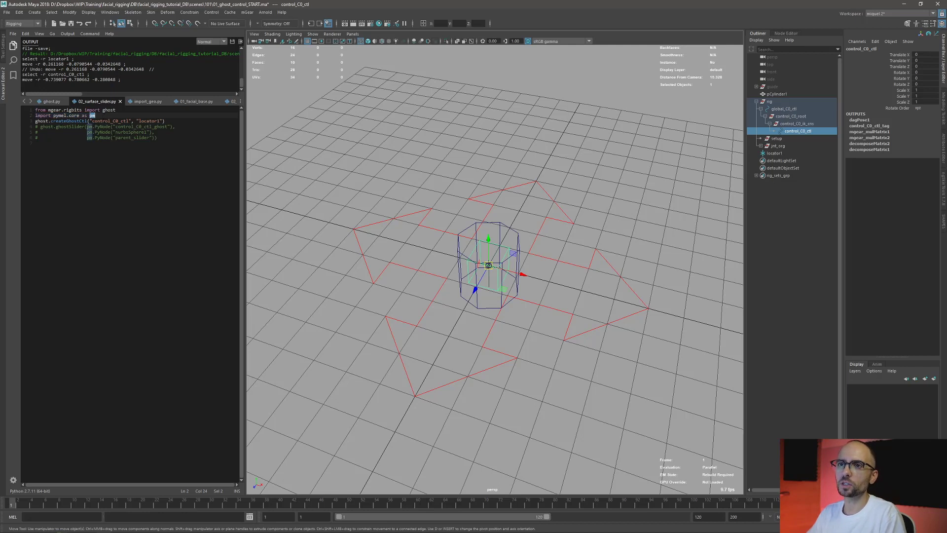
pyautogui.press('Right')
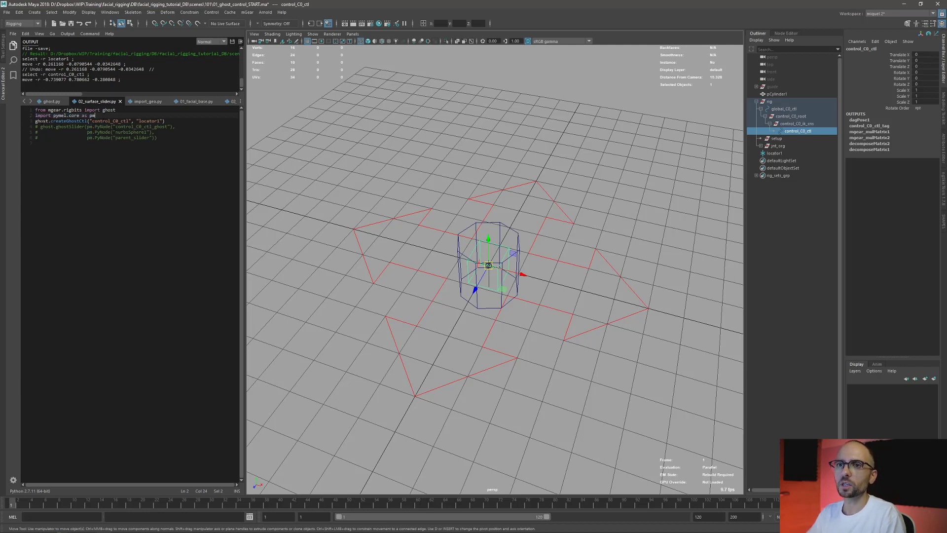
# Step: Run the script that calls createGhostCtl for control_C0_ctl with locator1 as the parent
pyautogui.click(40, 121)
pyautogui.click(57, 120)
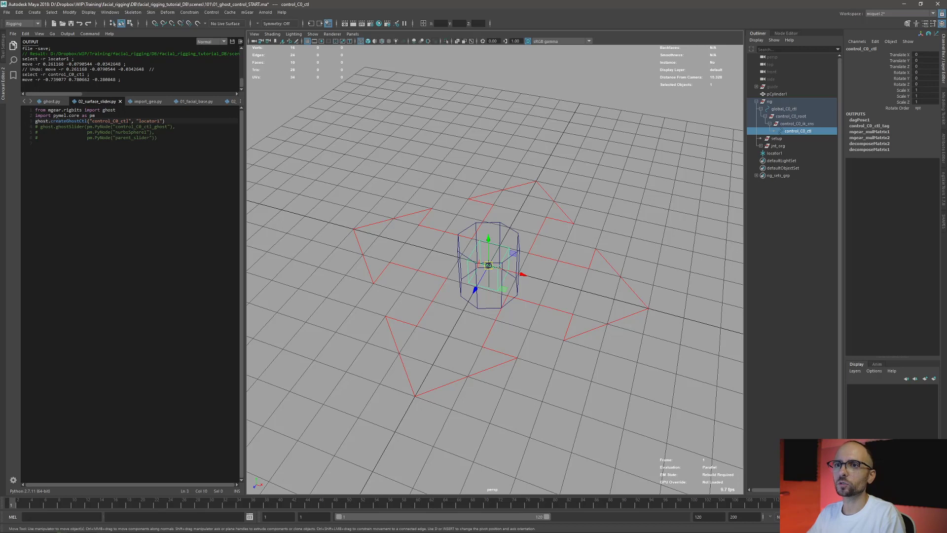
pyautogui.moveTo(132, 121); pyautogui.dragTo(89, 121)
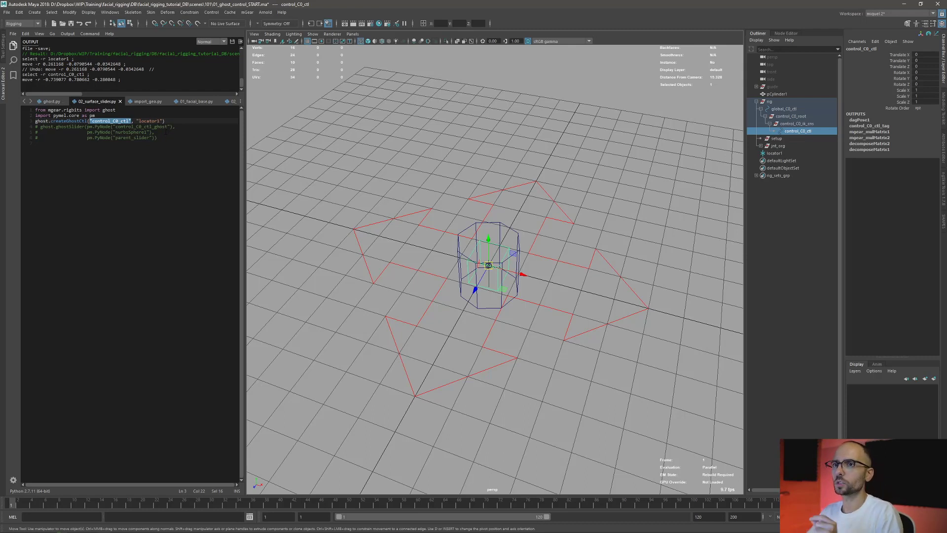
pyautogui.click(206, 177)
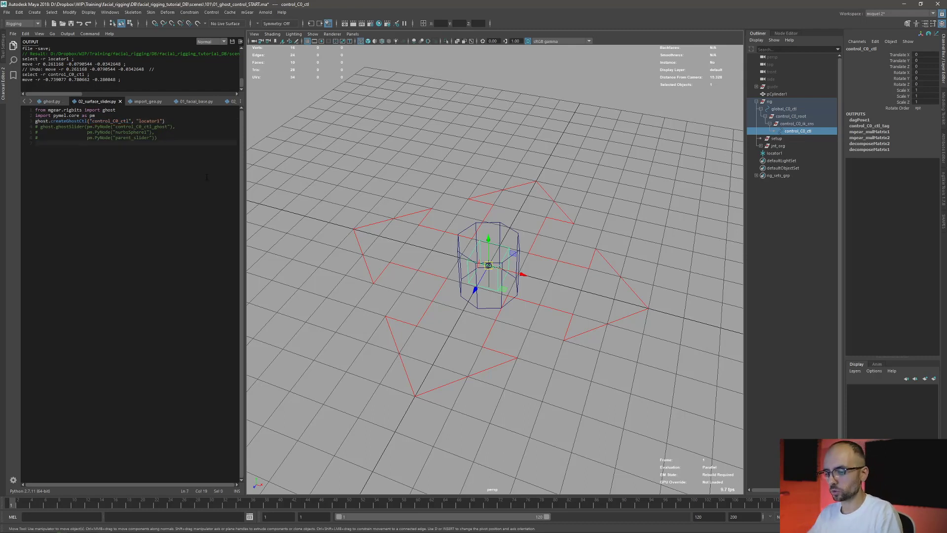
pyautogui.hotkey('ctrl', 'Return')
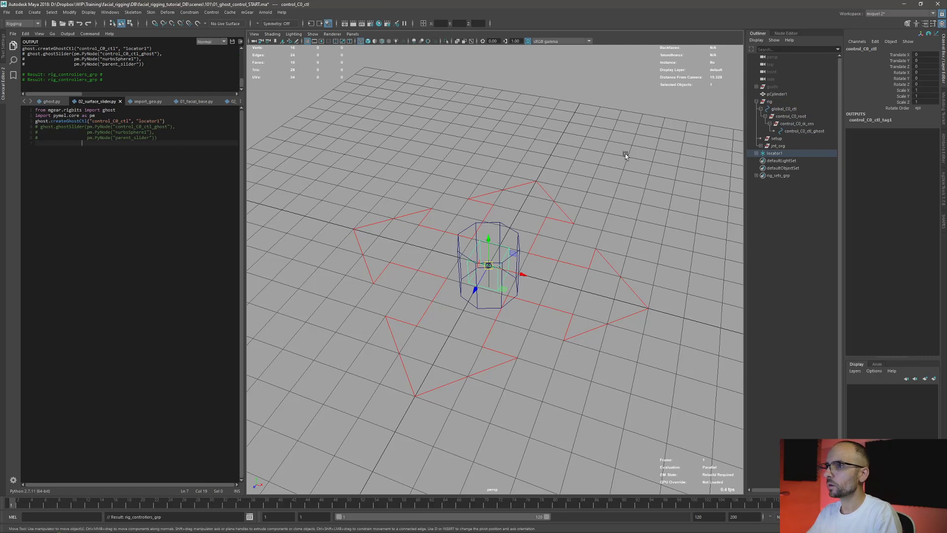
# Step: Inspect control_C0_ctl_ghost in the rig hierarchy and expand locator1 down to the new control_C0_ctl
pyautogui.click(807, 132)
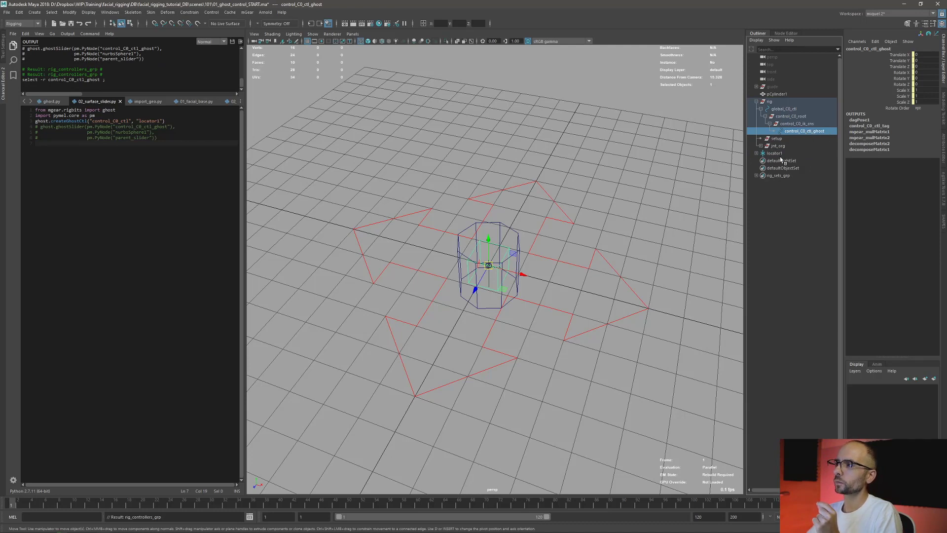
pyautogui.click(756, 153)
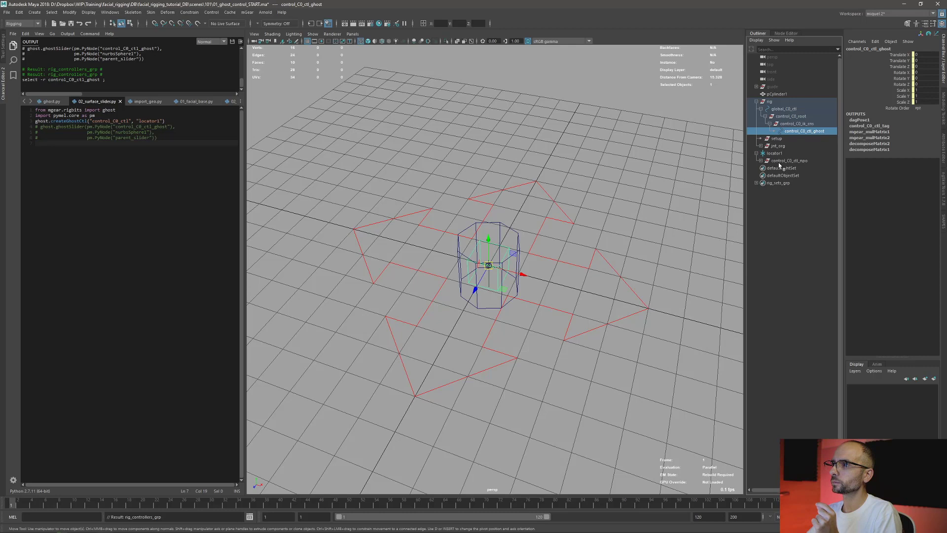
pyautogui.click(760, 161)
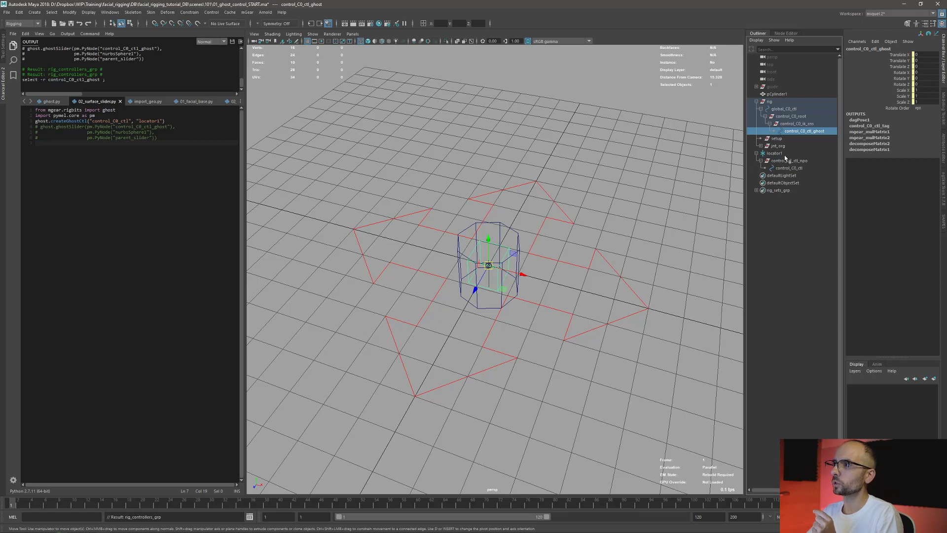
pyautogui.moveTo(789, 168); pyautogui.dragTo(760, 154)
# Step: Move locator1 away from the rig to about X 3, Y 2.76, Z -4.08
pyautogui.click(761, 154)
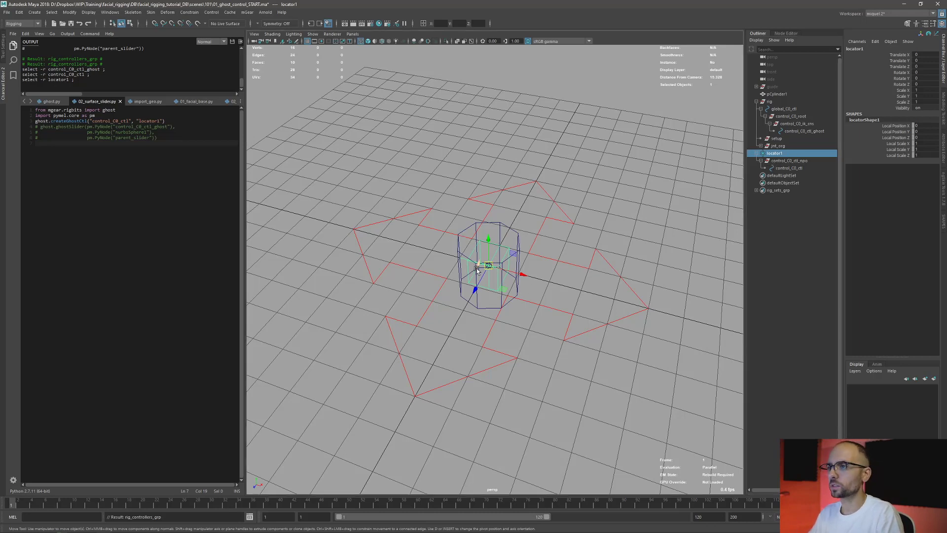
pyautogui.moveTo(488, 265); pyautogui.dragTo(628, 144)
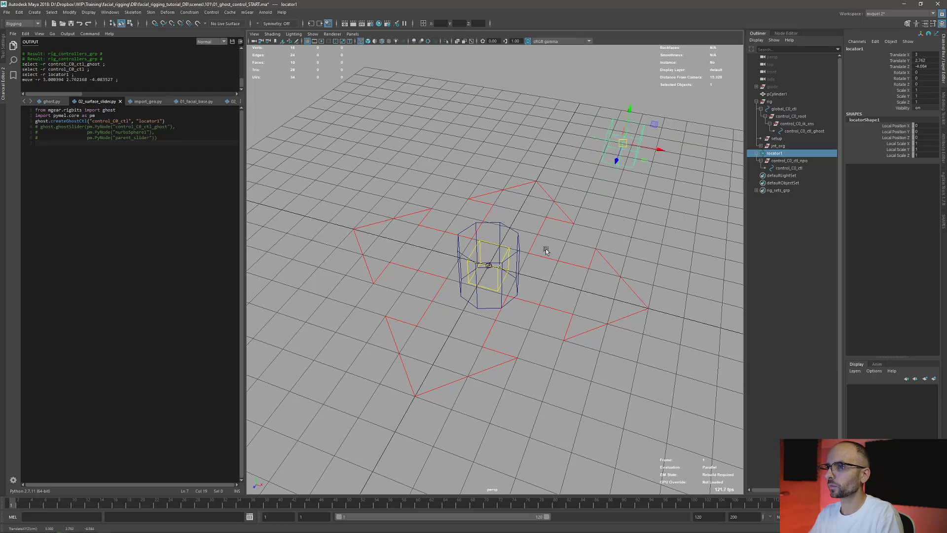
pyautogui.keyDown('alt'); pyautogui.moveTo(546, 249); pyautogui.dragTo(476, 253); pyautogui.keyUp('alt')
# Step: Move control_C0_ctl under locator1 to about X 0.77, Y 0.11, Z -0.41 to drive the cylinder
pyautogui.press('q')
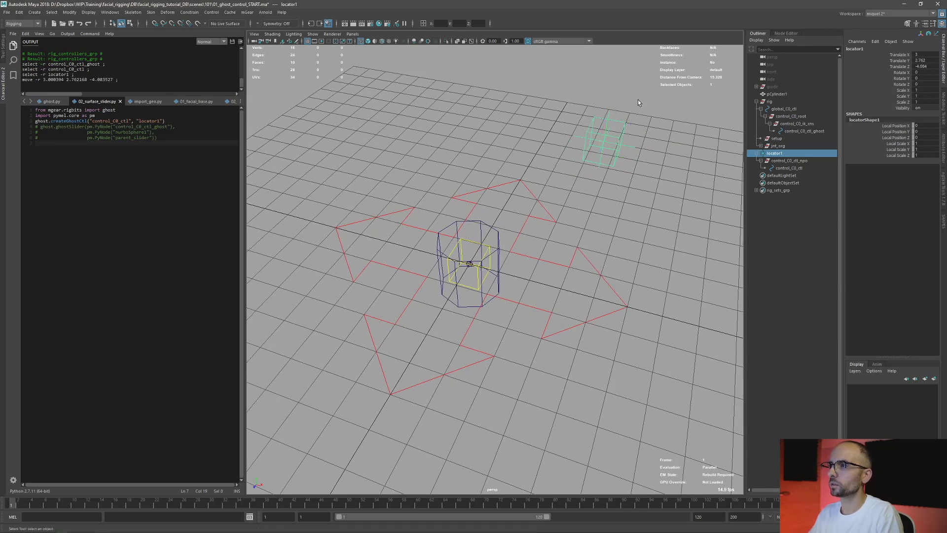
pyautogui.click(611, 165)
pyautogui.press('w')
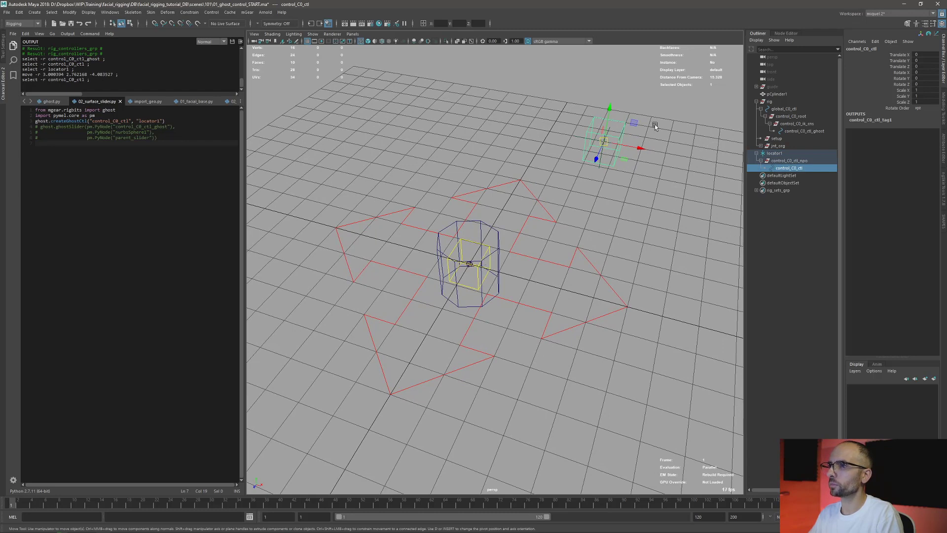
pyautogui.moveTo(603, 141); pyautogui.dragTo(630, 135)
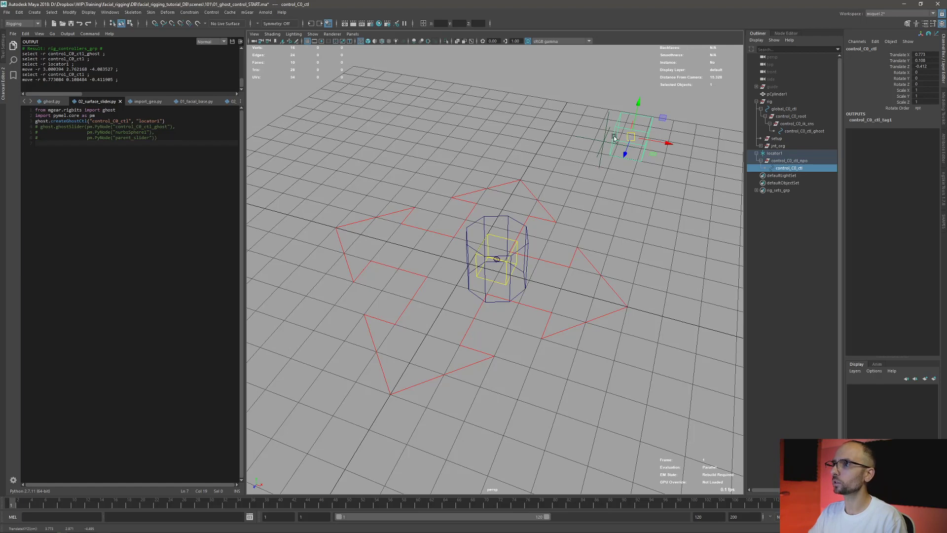
# Step: Graph the output connections of control_C0_ctl in the Node Editor, examine its links to the ghost control, and return to the Outliner
pyautogui.click(785, 33)
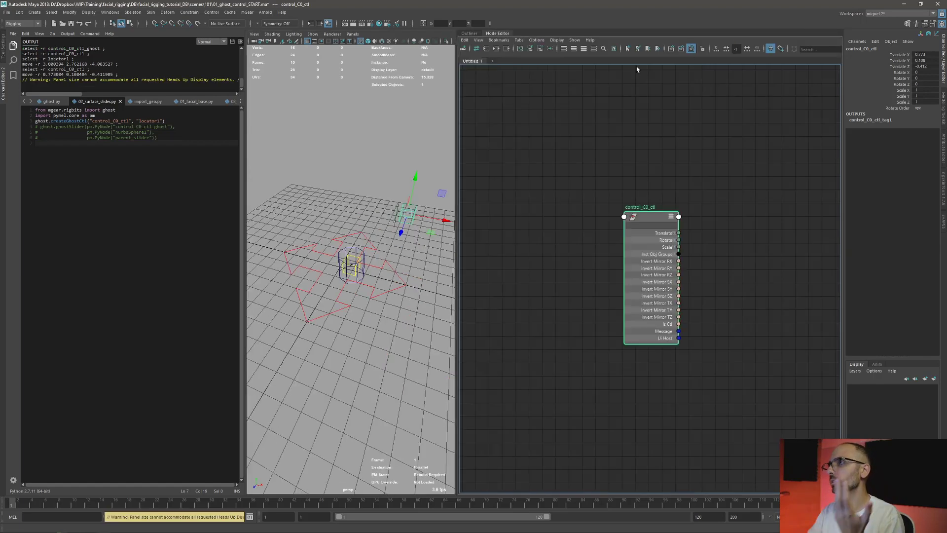
pyautogui.click(496, 49)
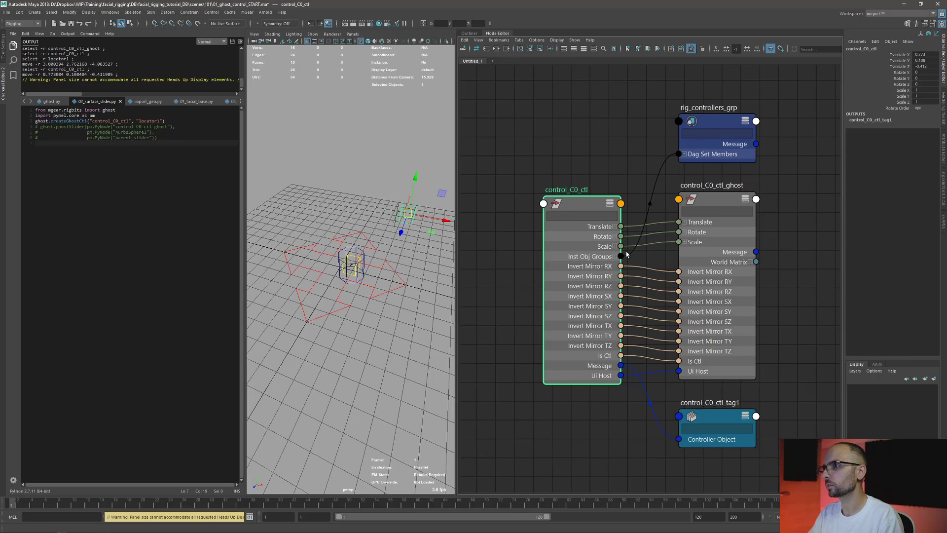
pyautogui.moveTo(582, 209); pyautogui.dragTo(545, 205)
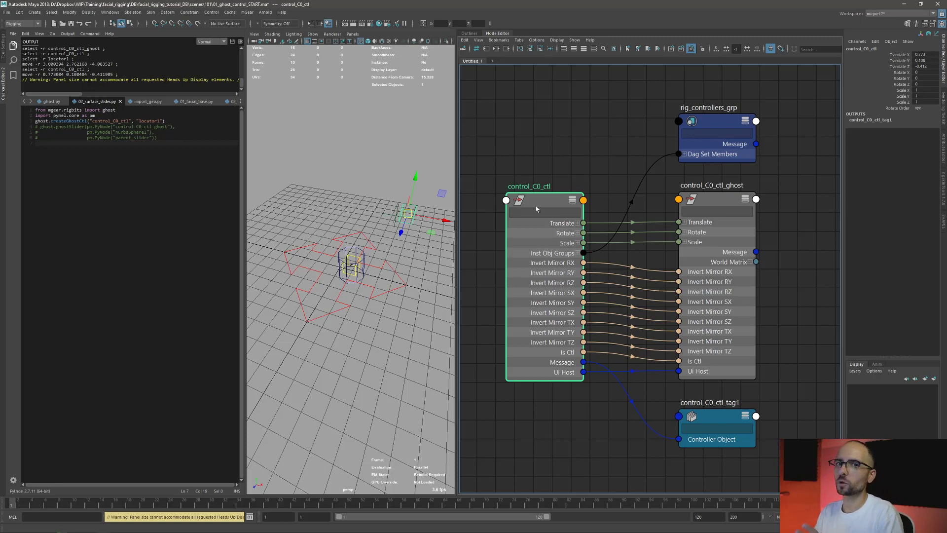
pyautogui.click(469, 33)
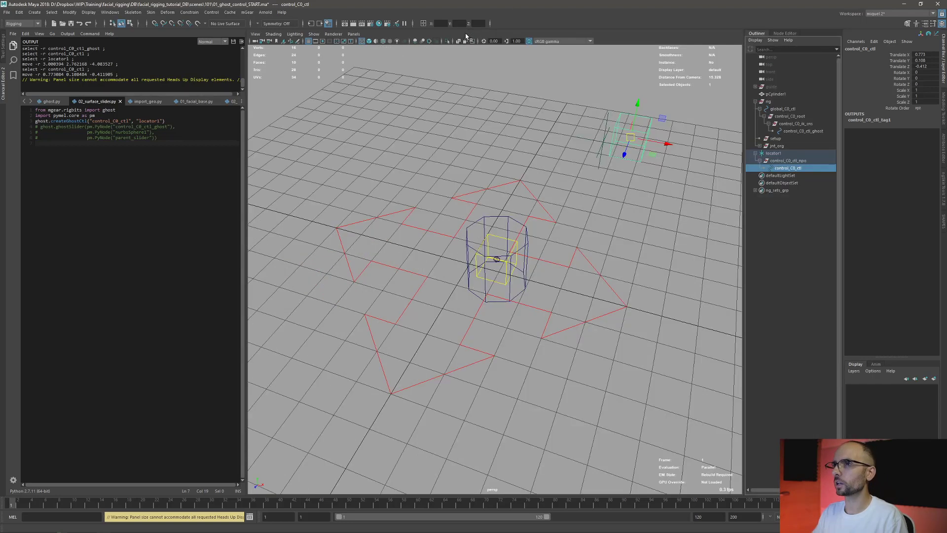
# Step: Expand rig_sets_grp to examine its sets, and compare control_C0_ctl with the ghost control at the cylinder
pyautogui.click(755, 191)
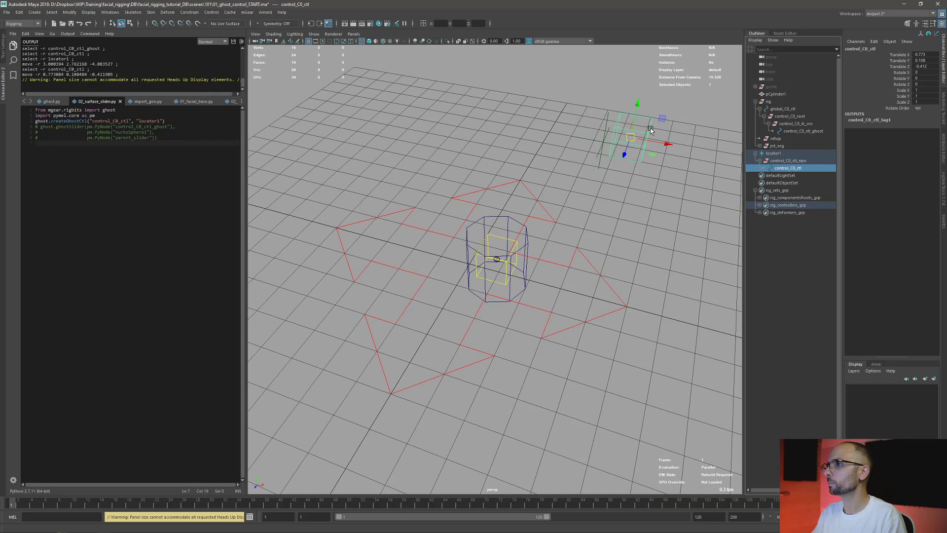
pyautogui.click(788, 169)
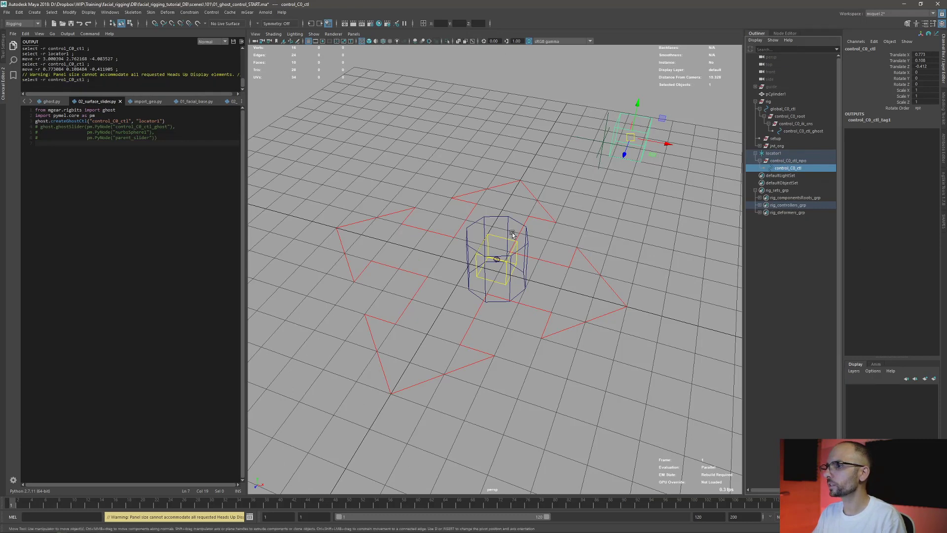
pyautogui.click(497, 240)
pyautogui.click(497, 241)
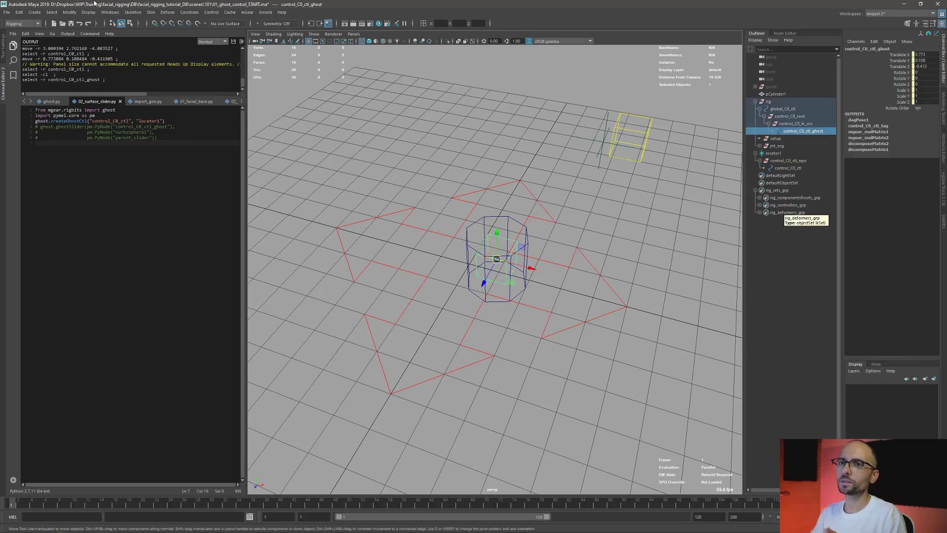
# Step: Highlight the createGhostCtl call in the 02_surface_slider.py script for review
pyautogui.moveTo(168, 121); pyautogui.dragTo(35, 120)
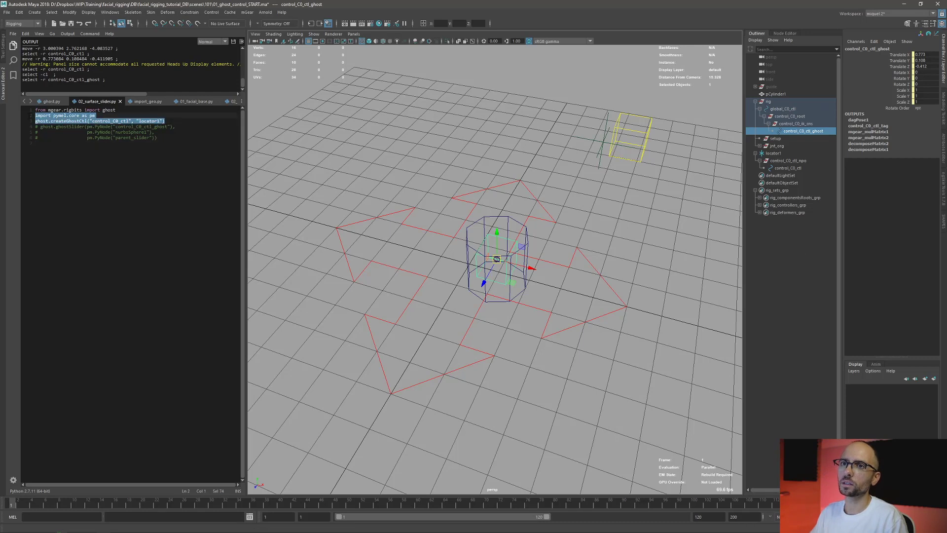